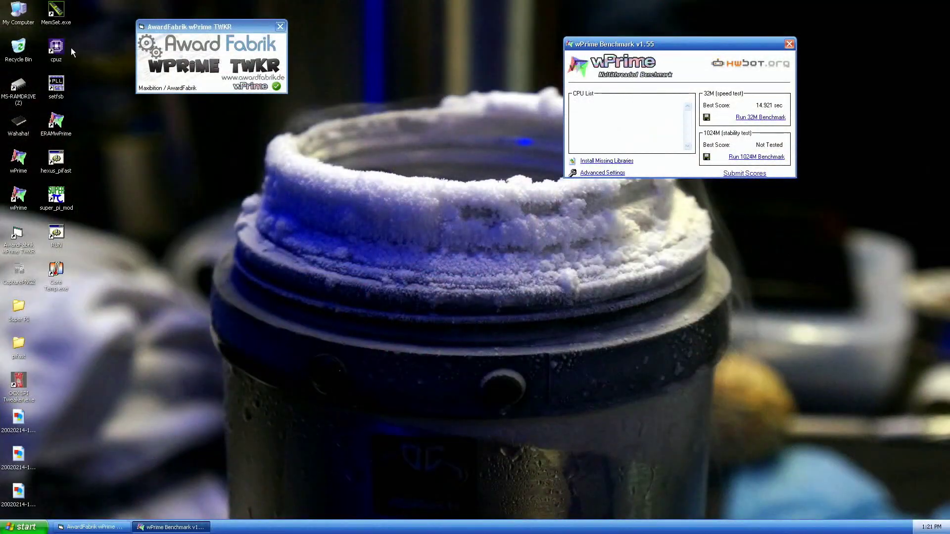
Open two CPU-Z windows beside the wPrime result, one showing CPU and one showing Memory, and capture the screen with CapturePNG2.
double_click(55, 47)
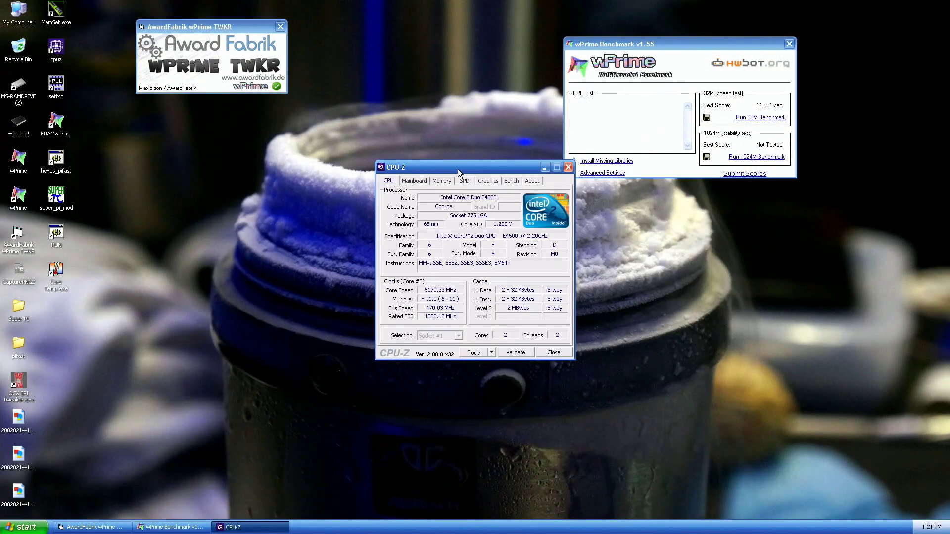
left_click_drag(459, 168, 198, 15)
double_click(60, 52)
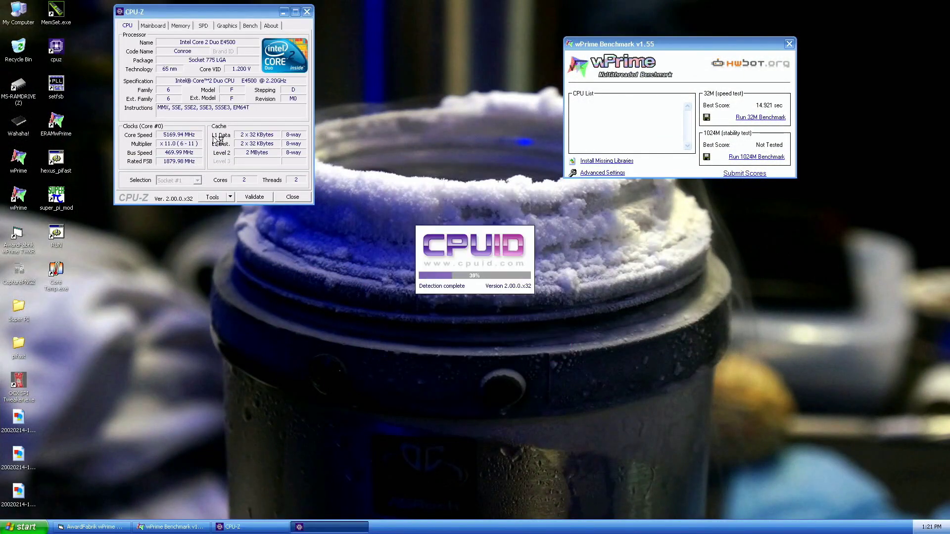
left_click(442, 181)
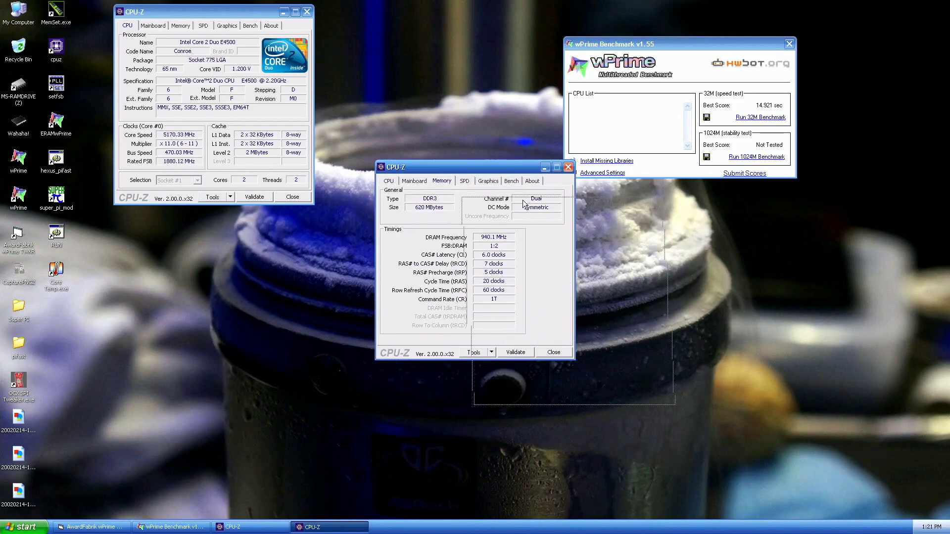
left_click_drag(442, 167, 644, 244)
left_click(18, 270)
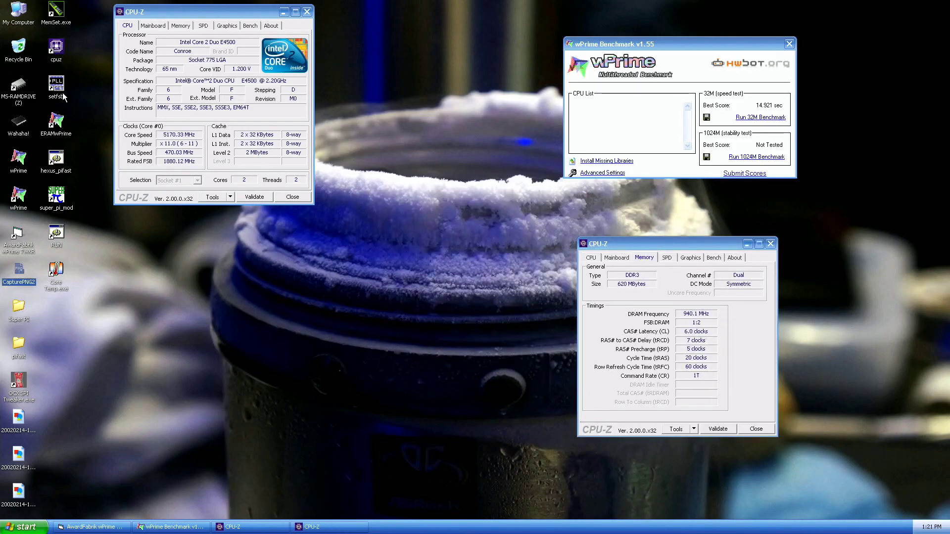
Add a third CPU-Z window showing the Mainboard details below the CPU one and capture the screen with CapturePNG2.
double_click(43, 54)
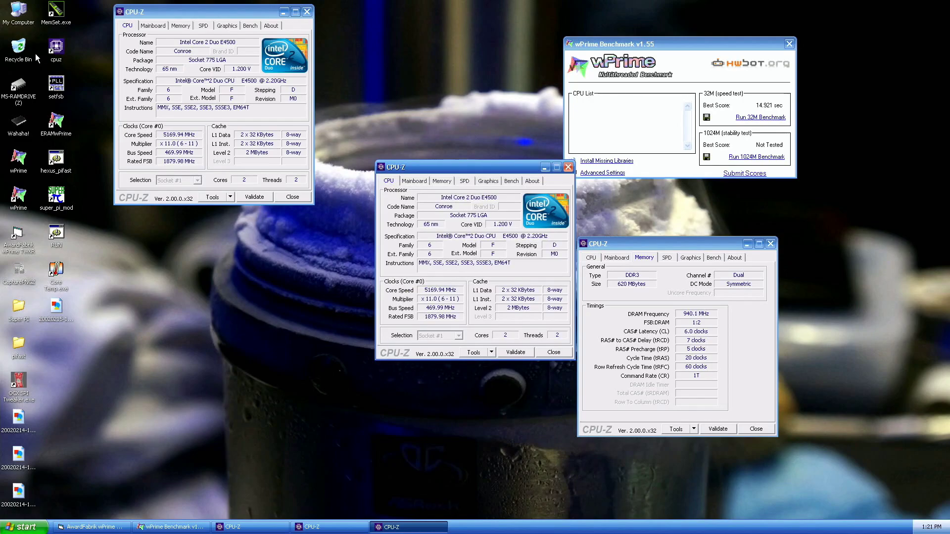
left_click(415, 177)
left_click_drag(416, 168, 200, 243)
double_click(19, 284)
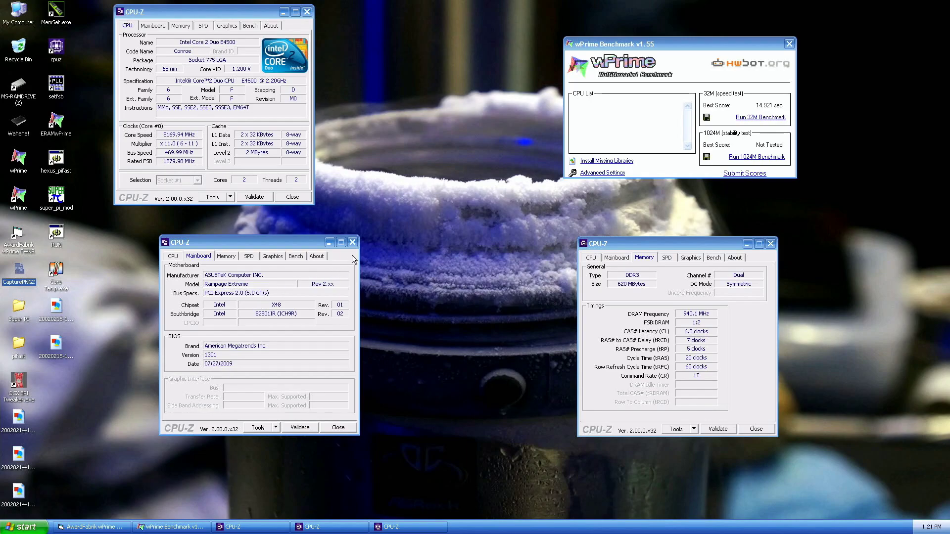
Close all CPU-Z windows, the wPrime benchmark and the AwardFabrik wPrime TWKR window.
left_click(353, 242)
left_click(771, 244)
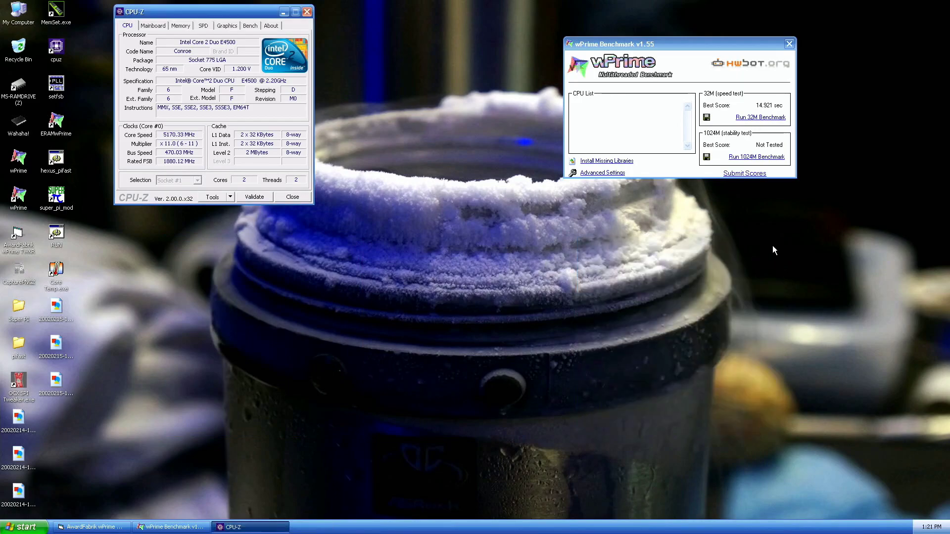
left_click(790, 44)
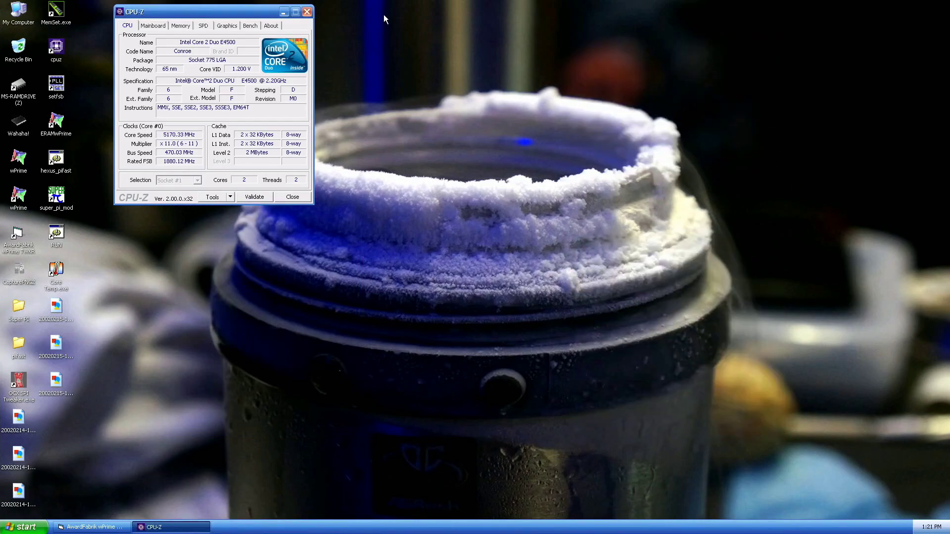
left_click(307, 12)
left_click(285, 26)
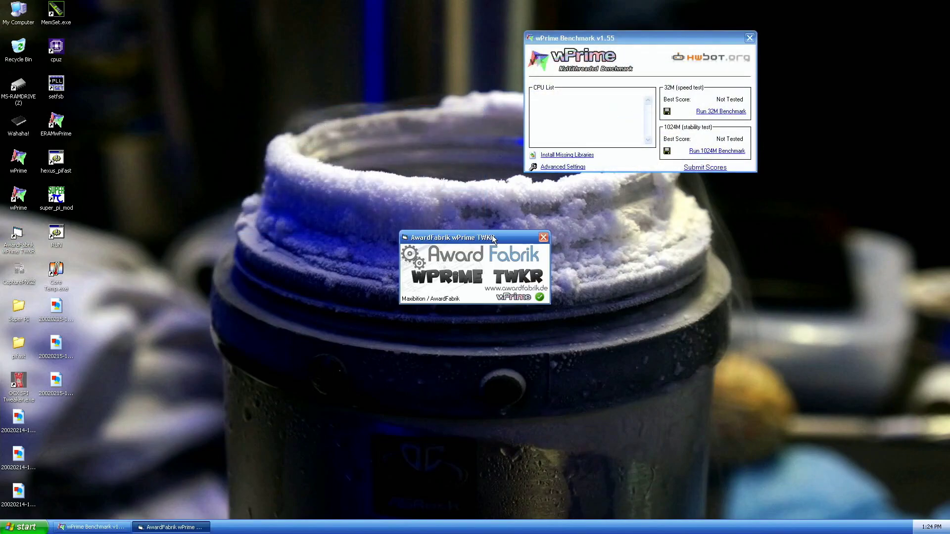
Move the AwardFabrik wPrime TWKR window clear of wPrime, launch Wahaha! and run the 1024M benchmark.
left_click_drag(493, 240, 233, 29)
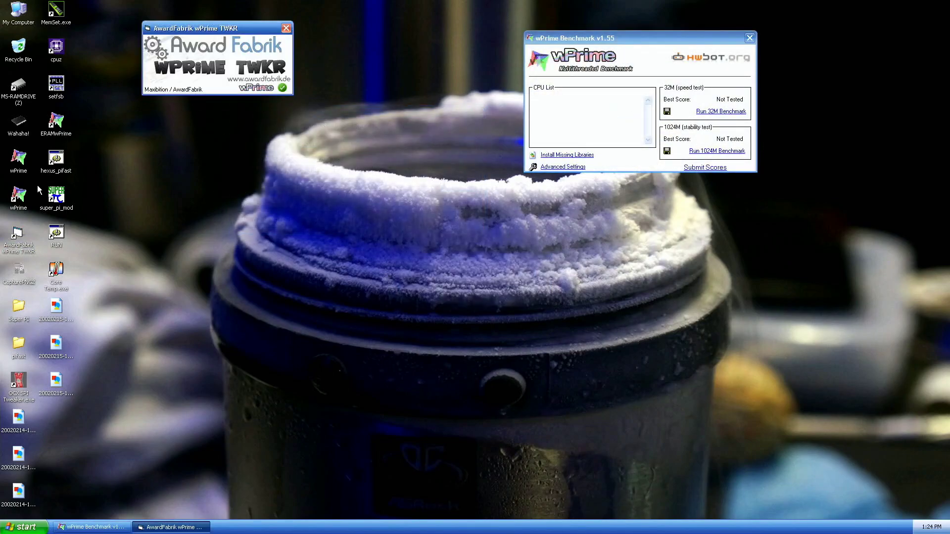
left_click(20, 132)
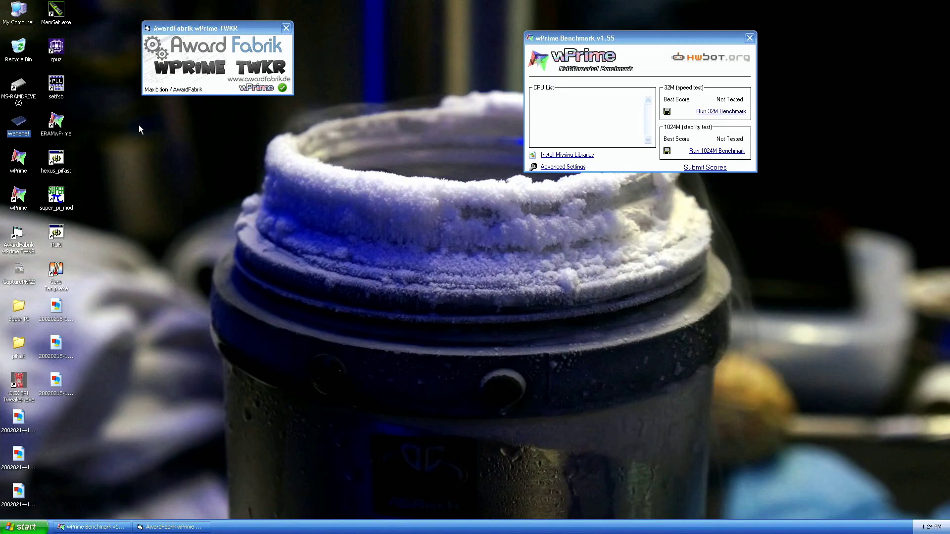
left_click(718, 155)
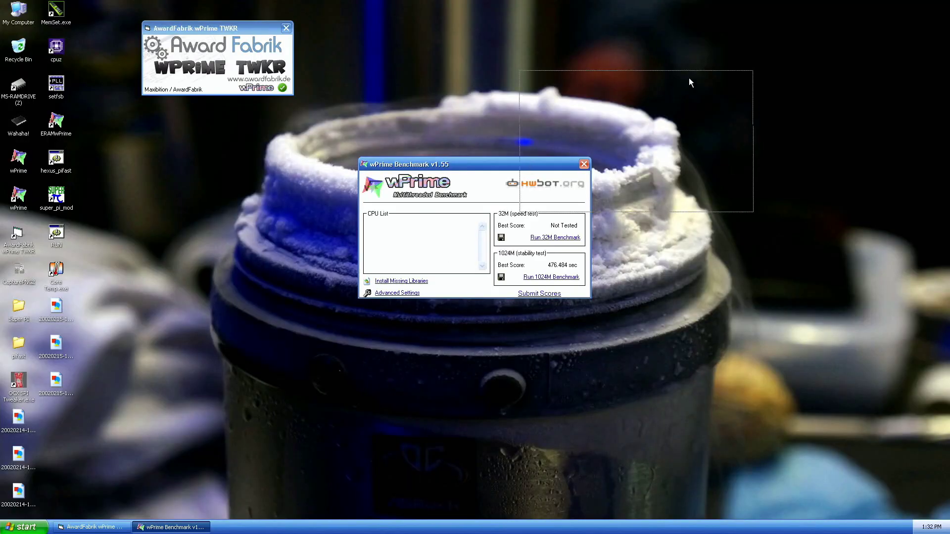
Open CPU-Z beside the 1024M result and capture the screen with CapturePNG2.
double_click(55, 47)
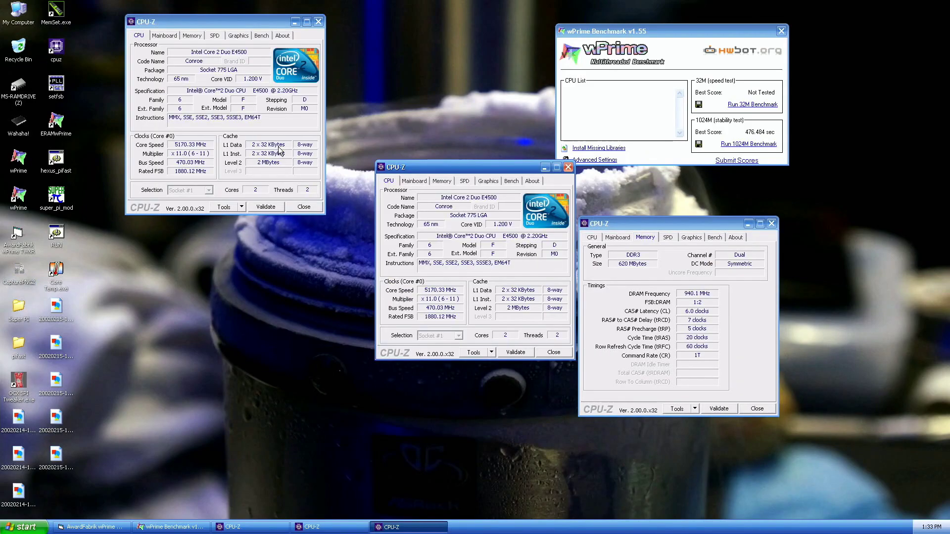
left_click(23, 271)
double_click(23, 271)
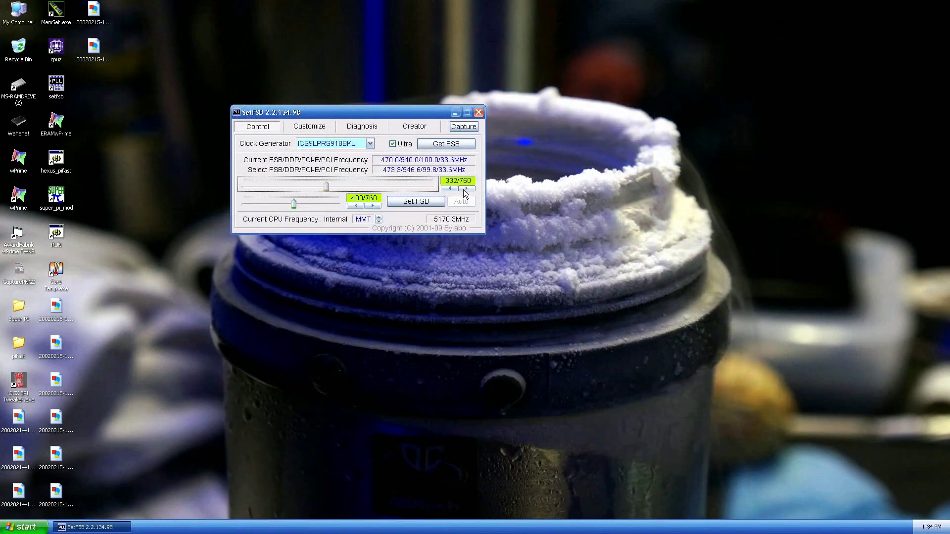
Apply the selected 473.3 MHz FSB in SetFSB and close the program.
left_click(415, 201)
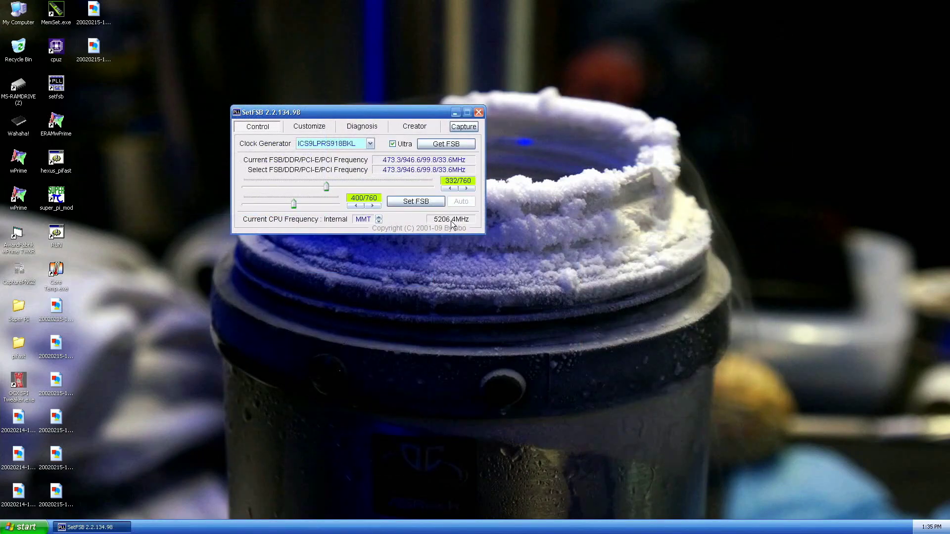
left_click(478, 112)
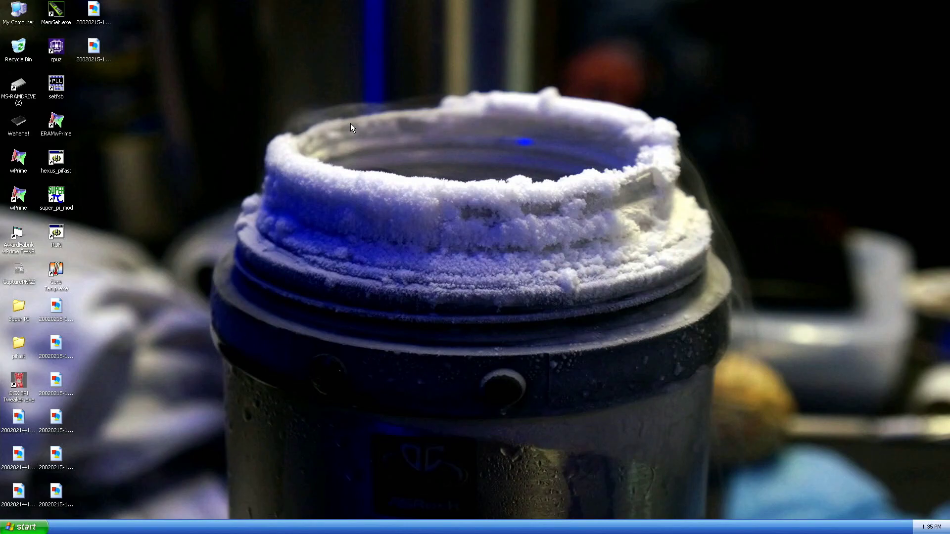
Launch wPrime, save its thread count in the advanced settings, and move its window to the upper part of the desktop.
double_click(22, 207)
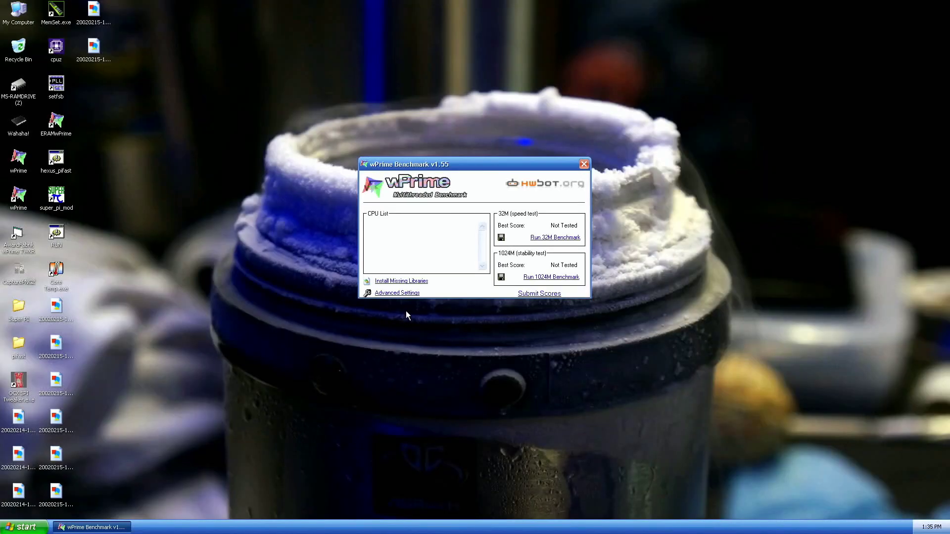
left_click(407, 295)
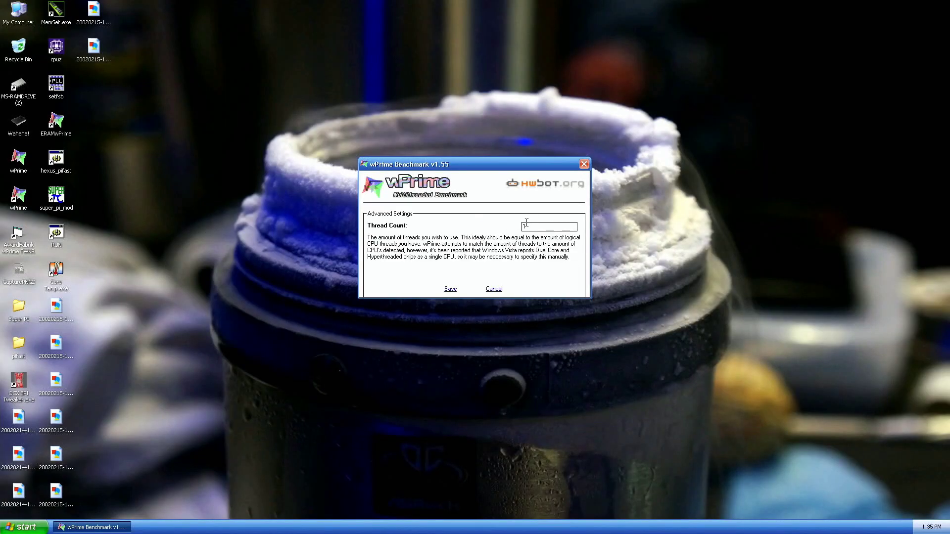
left_click(449, 289)
left_click_drag(473, 159, 630, 36)
Start AwardFabrik wPrime TWKR and Wahaha!, and run the 32M benchmark in wPrime.
double_click(20, 245)
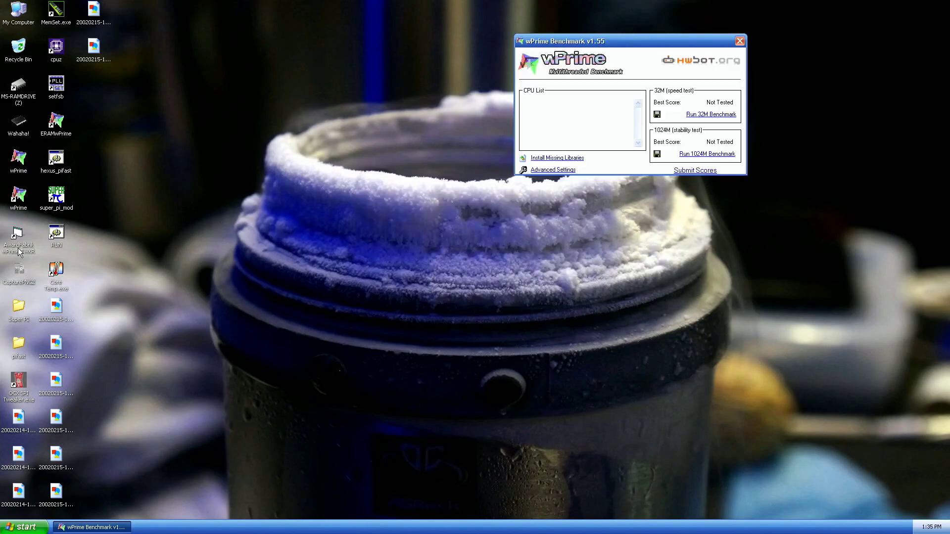
left_click_drag(401, 236, 158, 41)
left_click(18, 124)
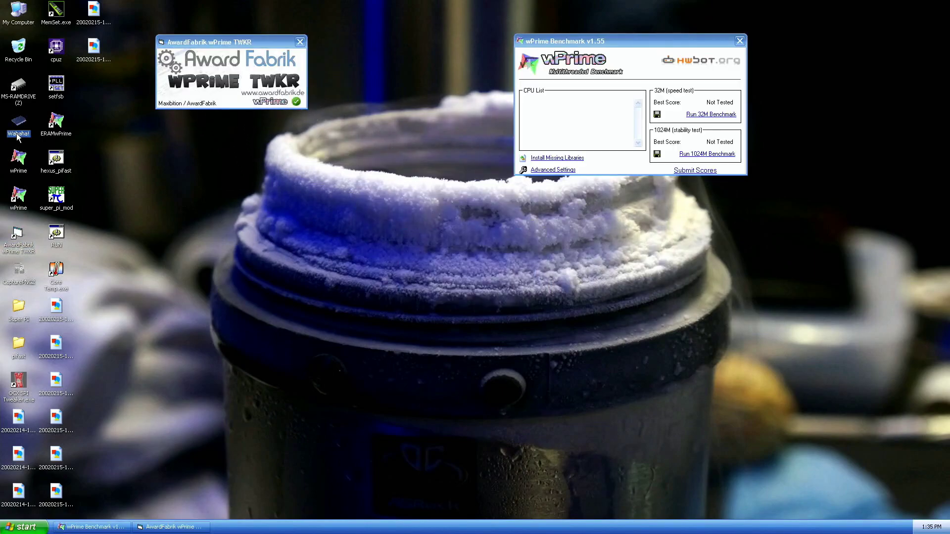
left_click(714, 118)
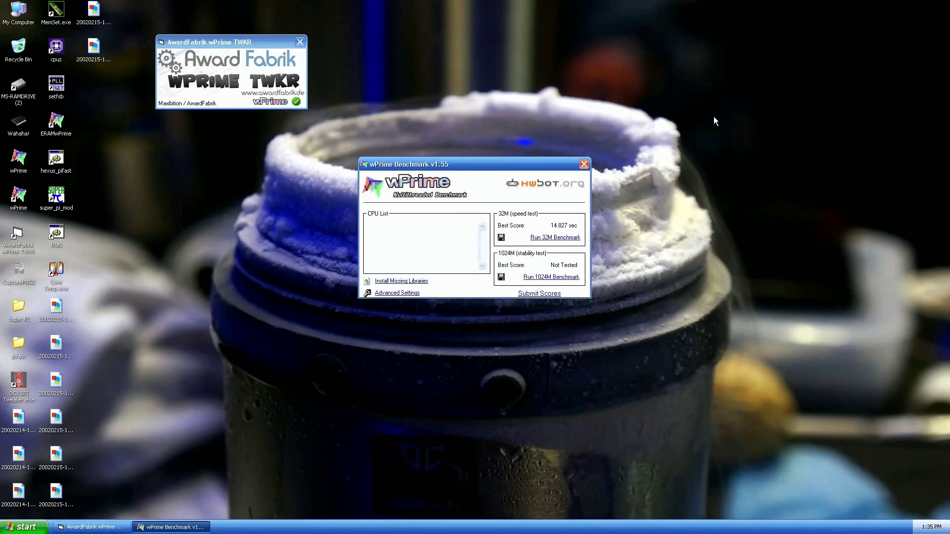
Arrange the 32M result with two CPU-Z windows showing CPU and Memory, and capture the screen with CapturePNG2.
left_click_drag(560, 163, 706, 49)
double_click(56, 54)
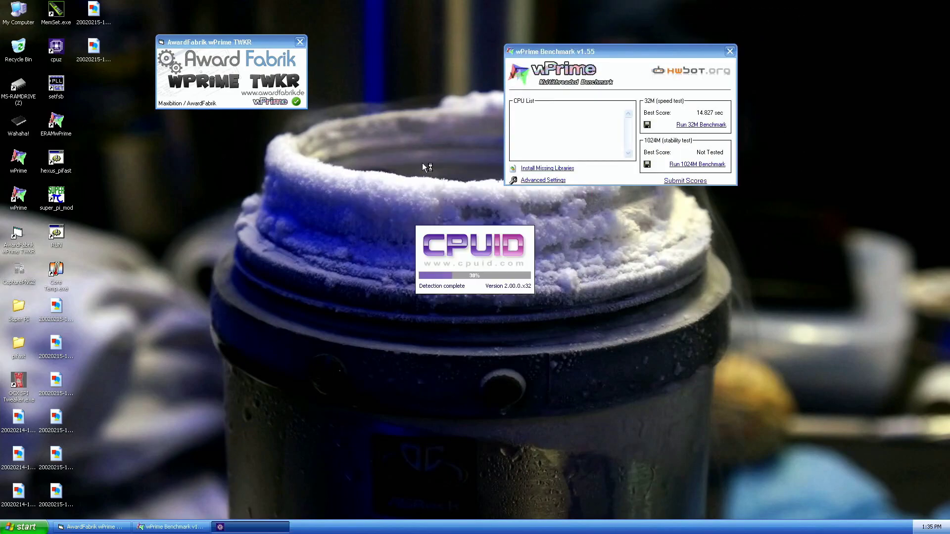
left_click_drag(423, 150, 241, 29)
double_click(54, 52)
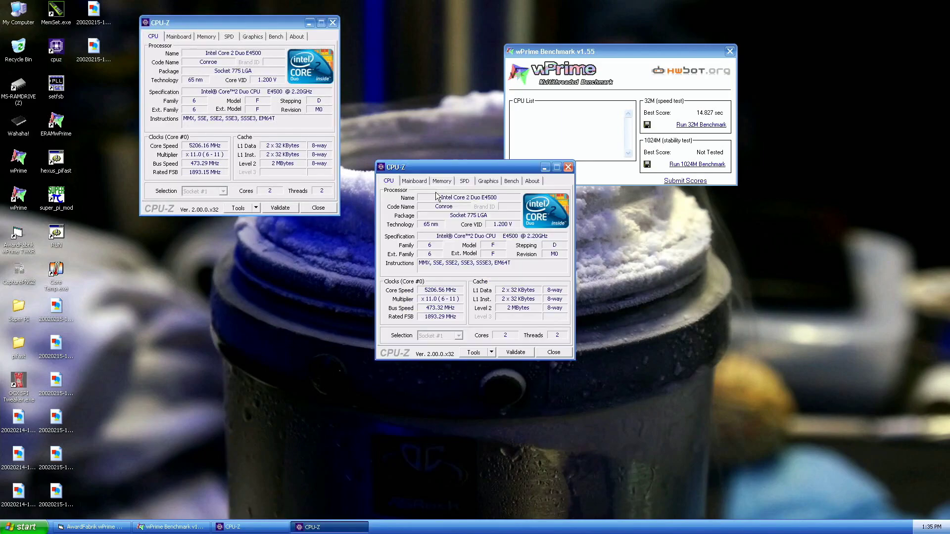
left_click(438, 182)
left_click_drag(447, 168, 625, 232)
double_click(22, 270)
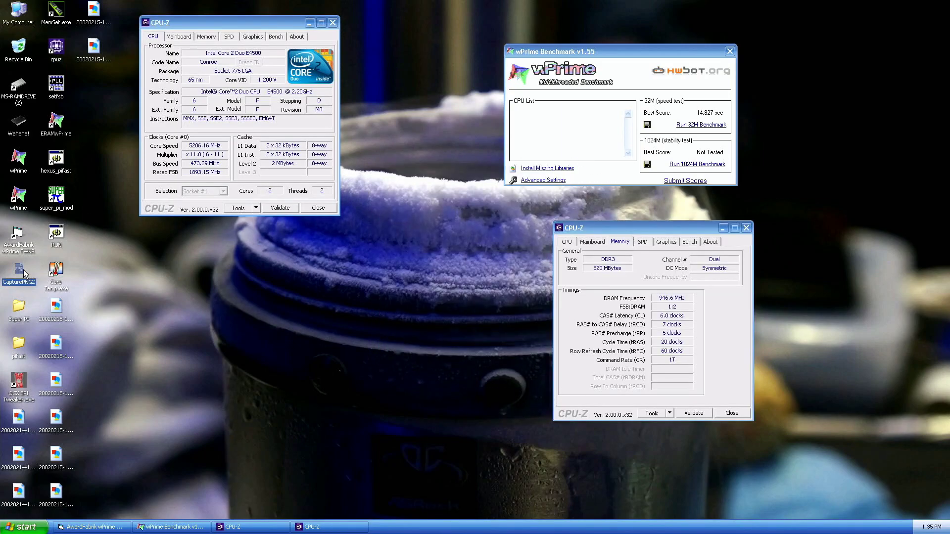
Add a CPU-Z window showing the Mainboard details to the 32M result layout and capture the screen with CapturePNG2.
left_click(55, 55)
double_click(55, 56)
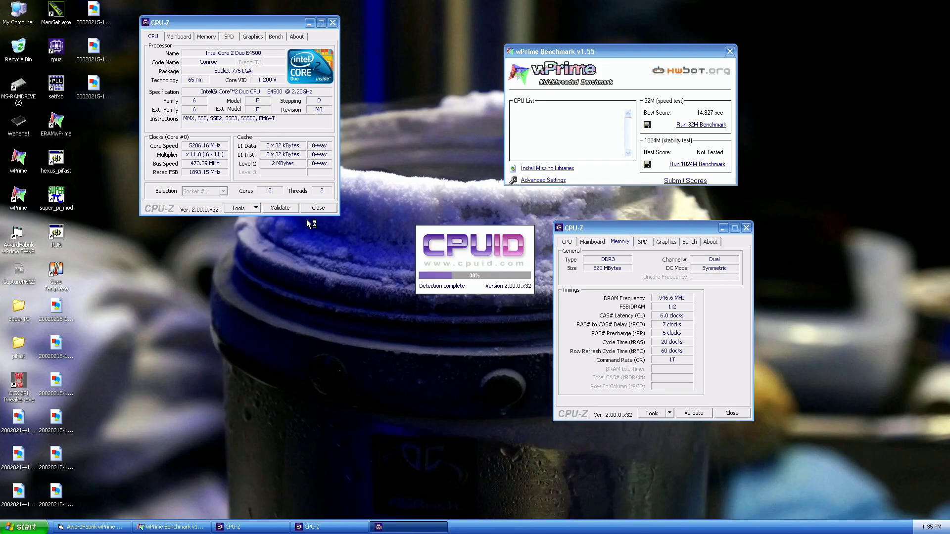
left_click(413, 178)
left_click_drag(429, 164, 257, 259)
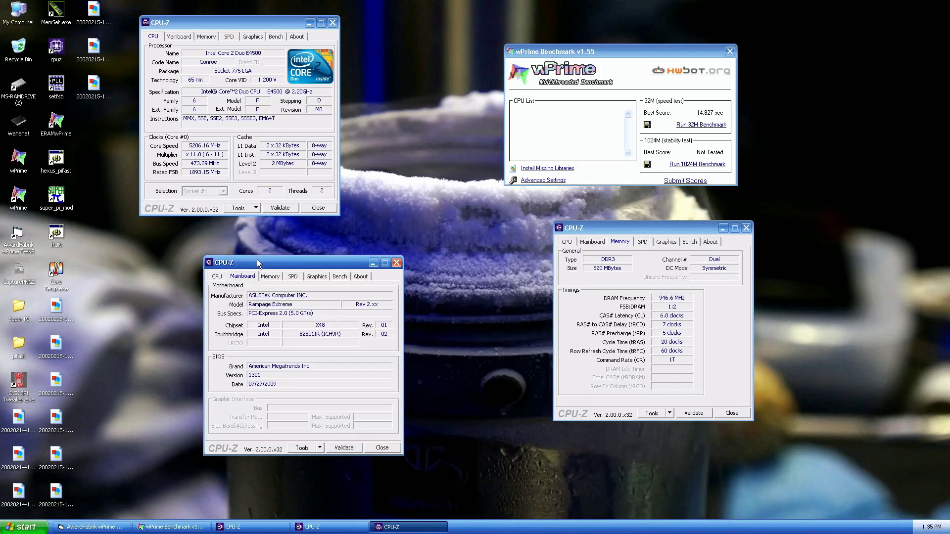
double_click(19, 270)
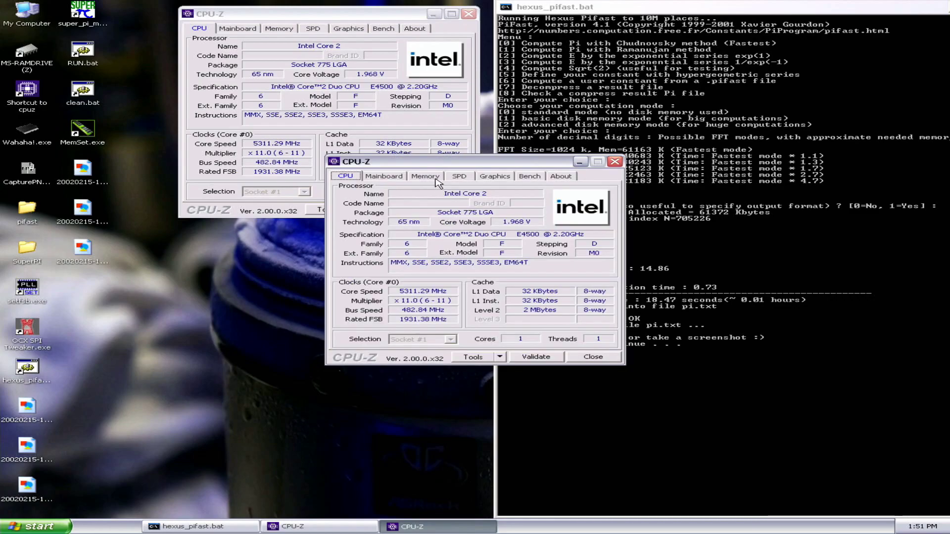
Show Memory in the second CPU-Z window, place it below the CPU one, and capture the PiFast result with CapturePNG2.
left_click(425, 173)
left_click_drag(430, 159, 268, 234)
left_click(25, 184)
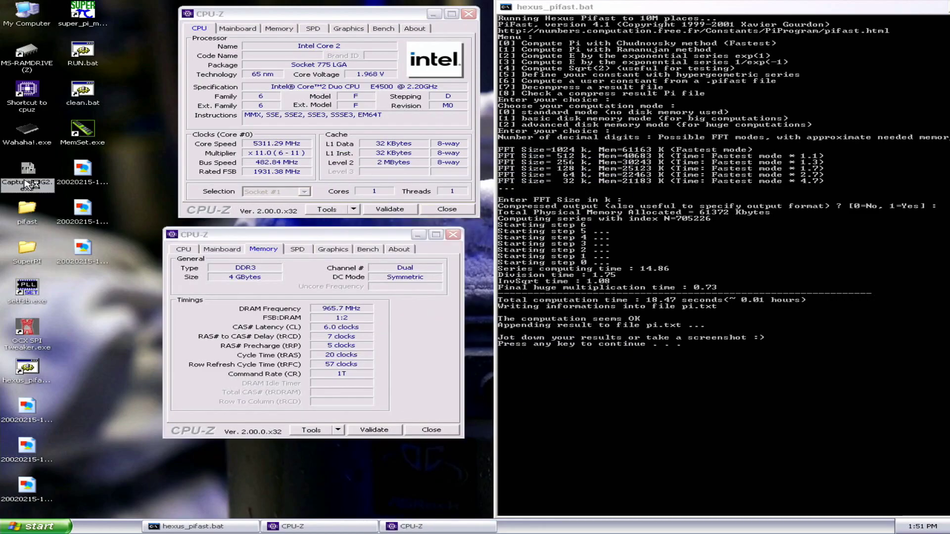
Add a CPU-Z window with the Mainboard details over the PiFast console, capture the screen with CapturePNG2, and close that window.
left_click(28, 103)
double_click(28, 102)
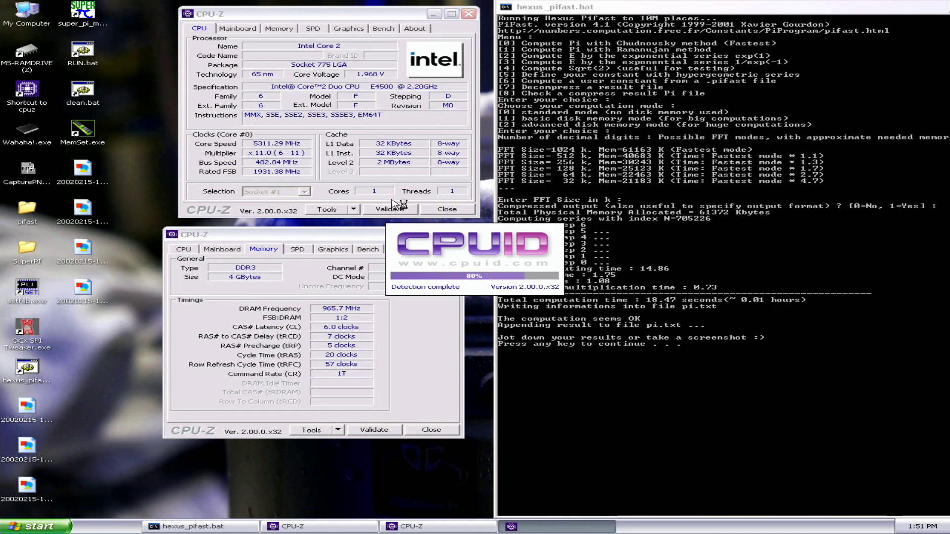
left_click(388, 177)
left_click_drag(407, 161, 565, 364)
double_click(33, 176)
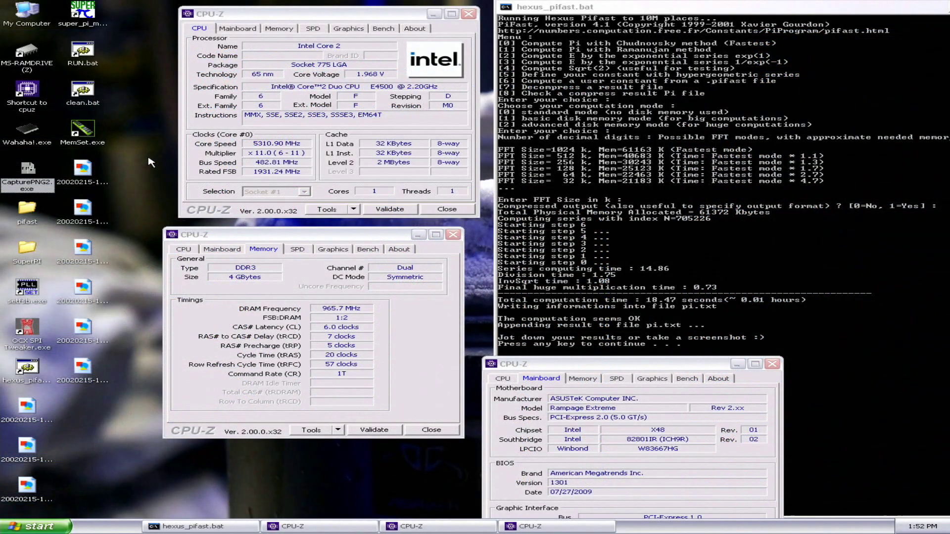
left_click(773, 364)
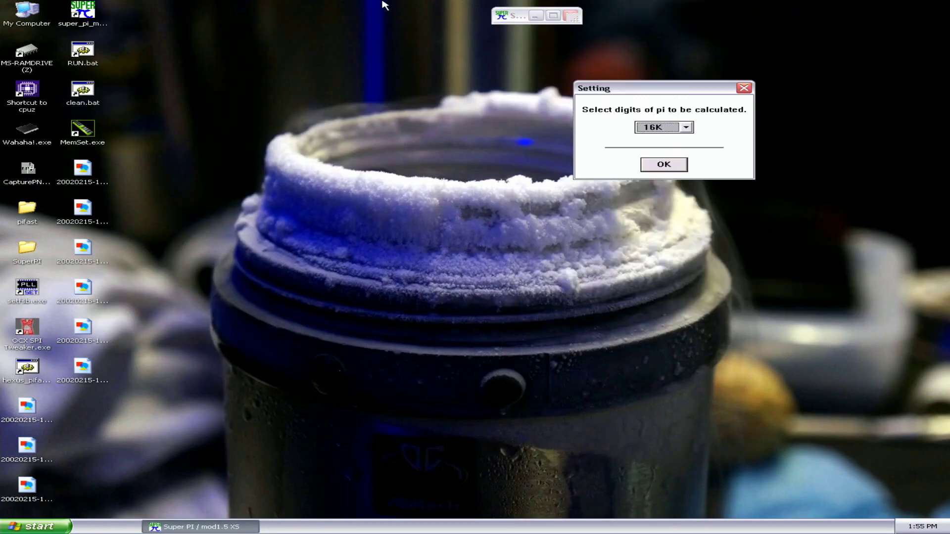
Run the 1M-digit pi calculation in Super PI, opening Task Manager before starting it.
key("Return")
right_click(467, 527)
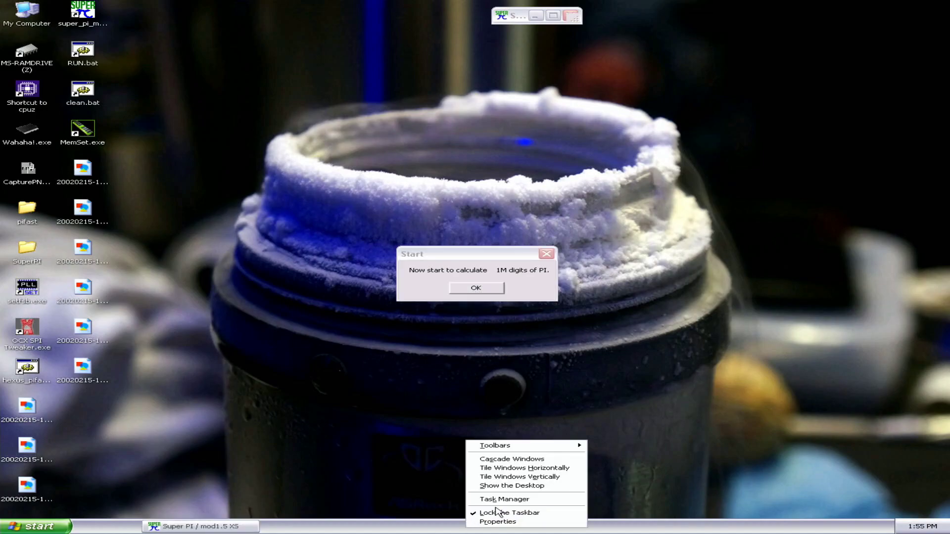
left_click(510, 498)
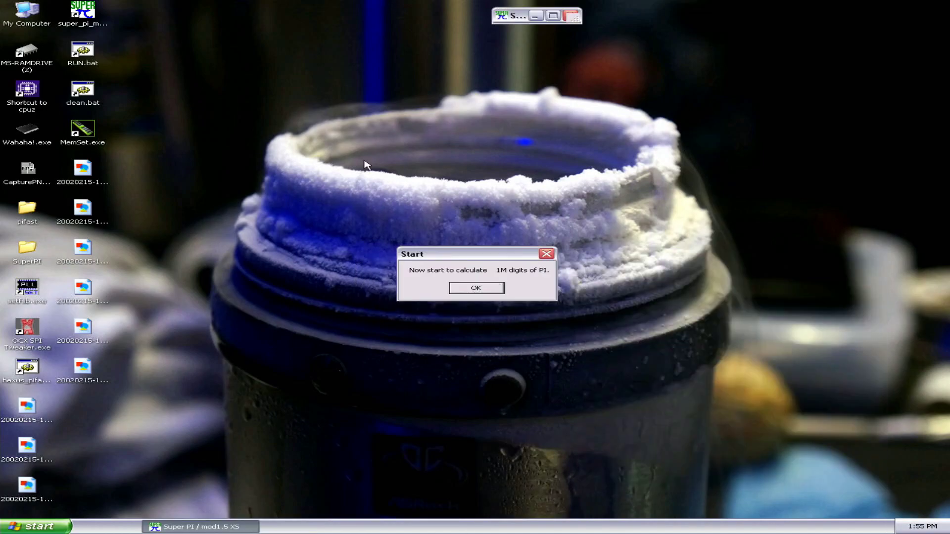
key("Return")
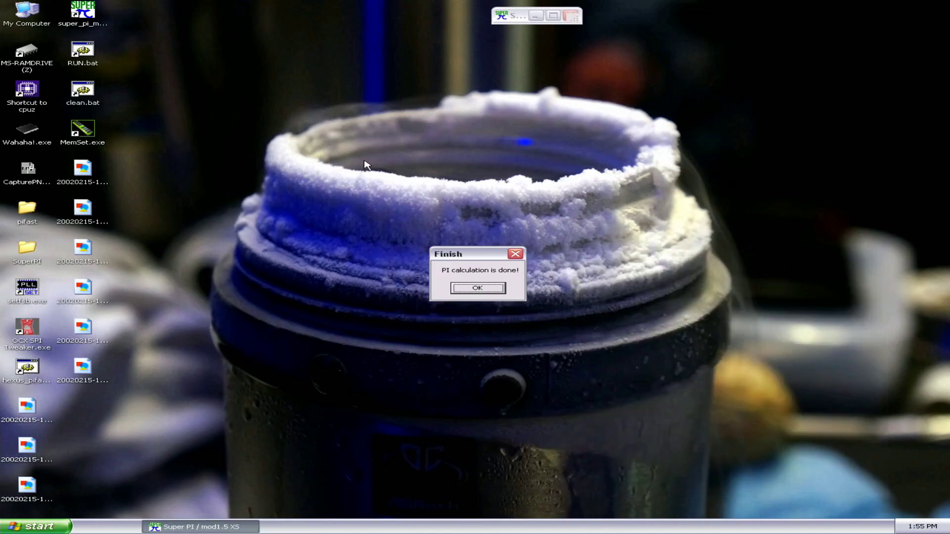
right_click(574, 527)
left_click(616, 486)
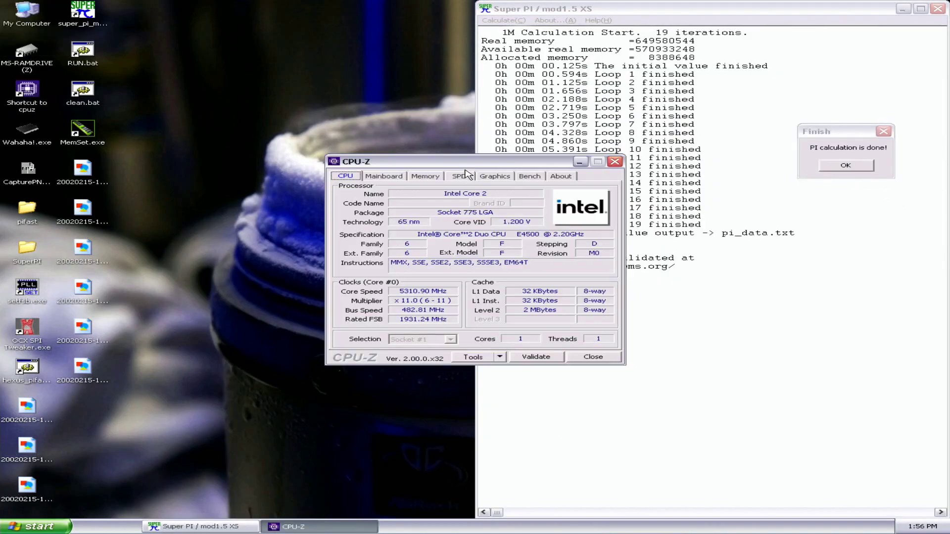
Move the CPU-Z window clear of the finished Super PI 1M result.
left_click_drag(455, 161, 288, 241)
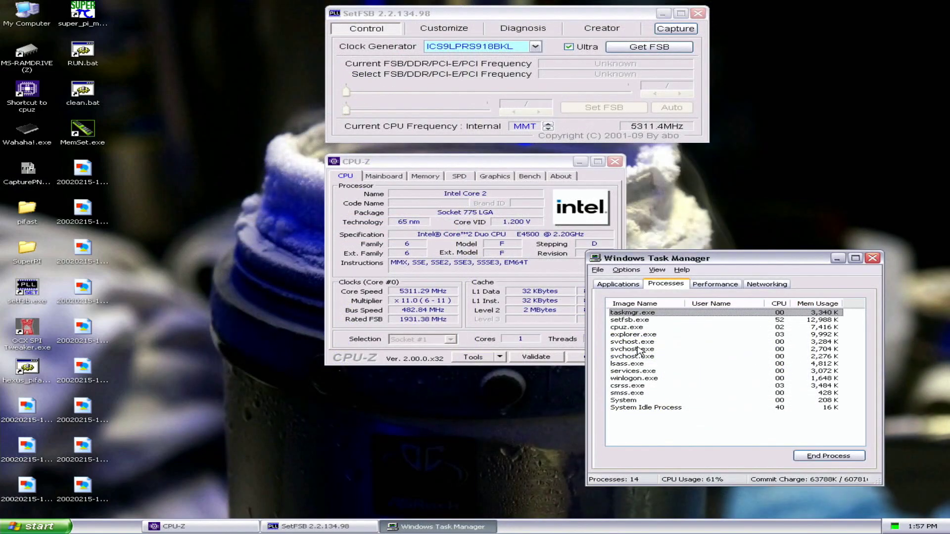
End the explorer.exe process in Task Manager and change the priority of cpuz.exe.
left_click(637, 335)
key("Delete")
key("Return")
right_click(643, 327)
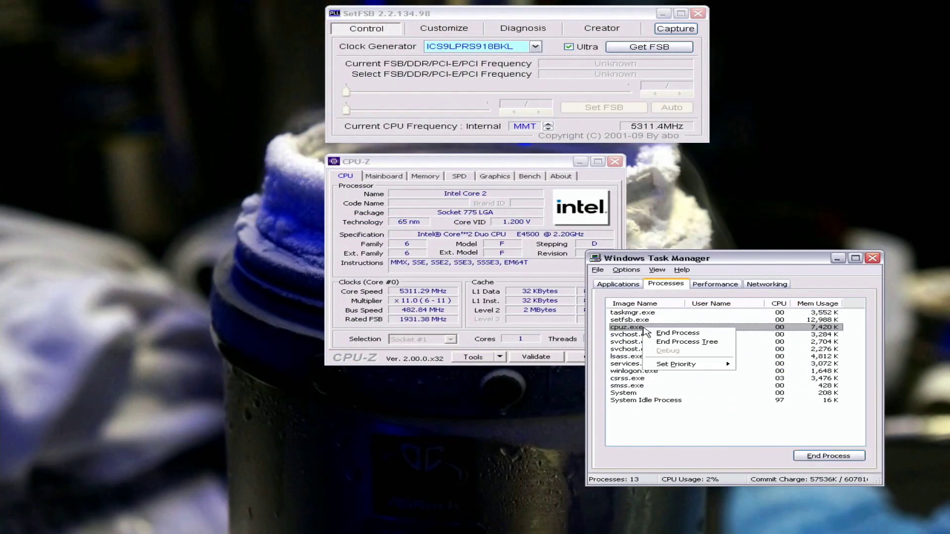
mouse_move(693, 365)
left_click(769, 366)
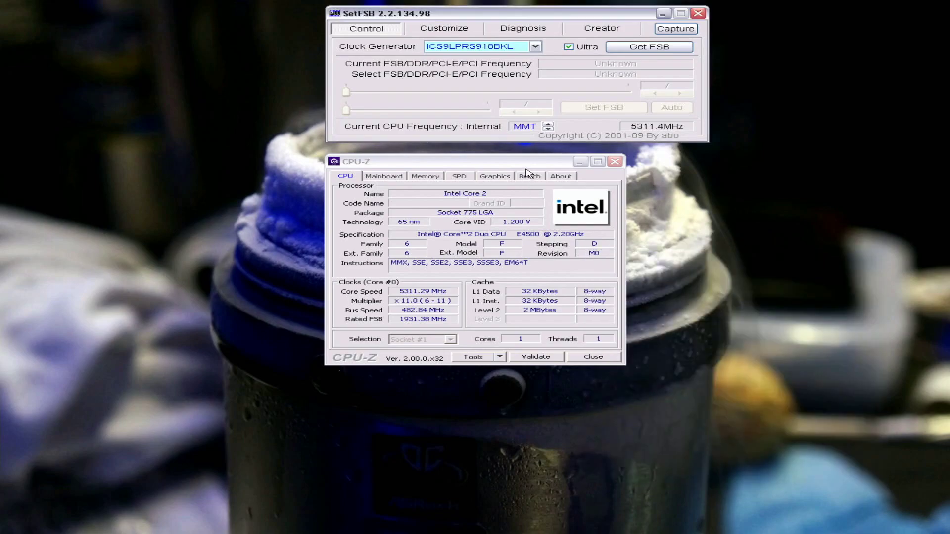
Move CPU-Z clear of SetFSB, read the current FSB, and apply a bus speed of 486.8 MHz.
left_click_drag(525, 164, 576, 161)
left_click(614, 51)
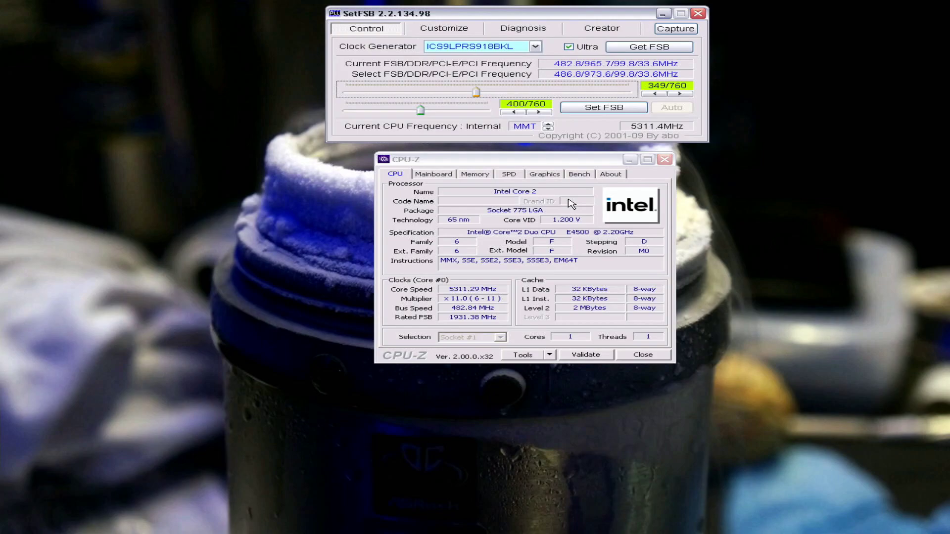
left_click(628, 115)
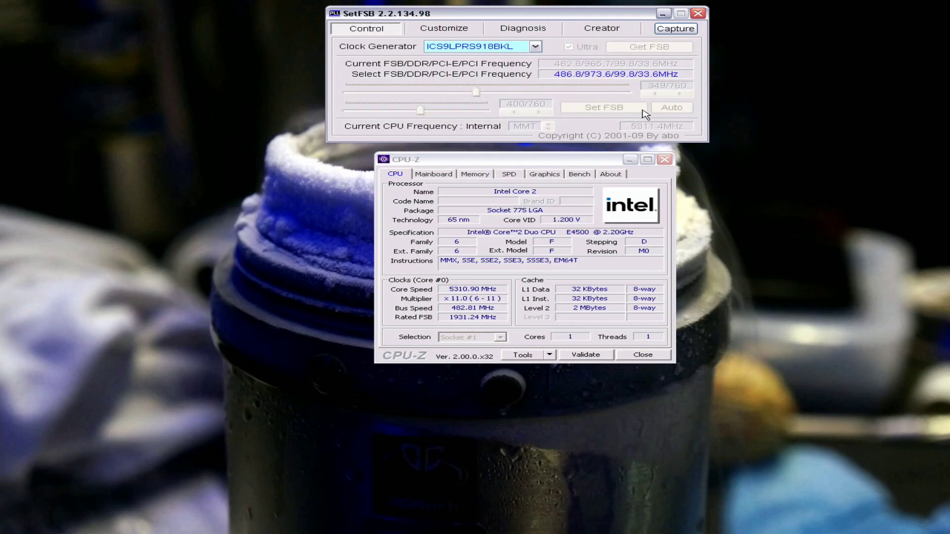
Raise the selected FSB in SetFSB stepwise to 493.2 MHz, apply it, and return to the CPU-Z window.
left_click(685, 94)
left_click(685, 94)
left_click(685, 94)
left_click(681, 94)
left_click(680, 94)
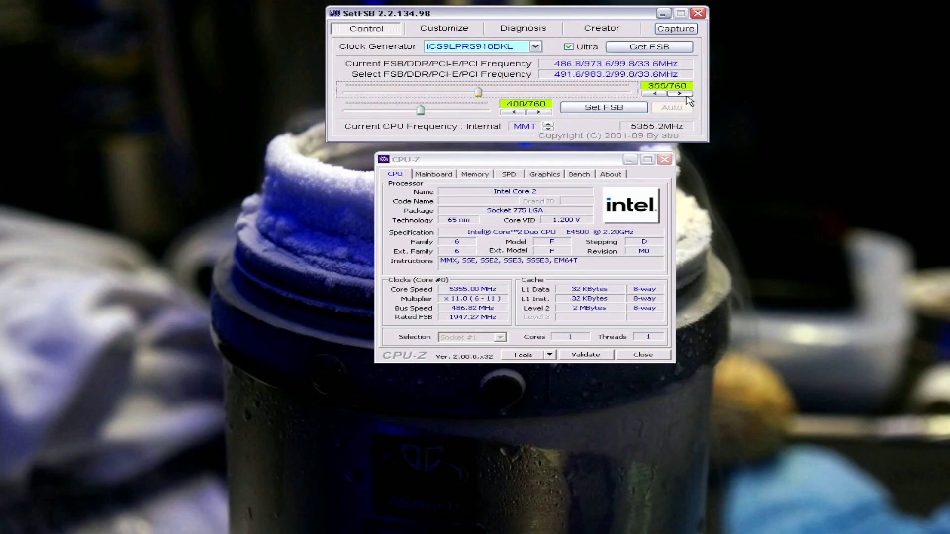
left_click(681, 94)
left_click(681, 94)
left_click(681, 94)
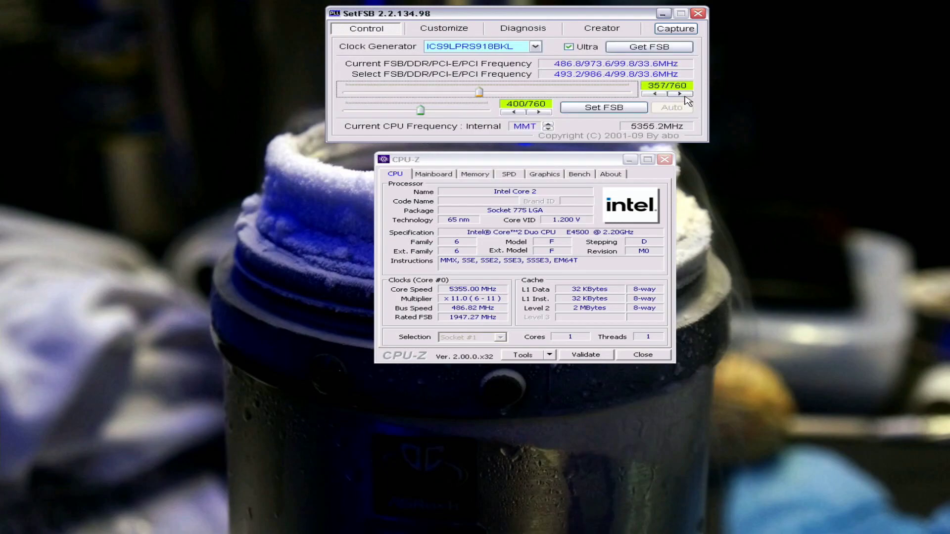
left_click(640, 109)
left_click(554, 210)
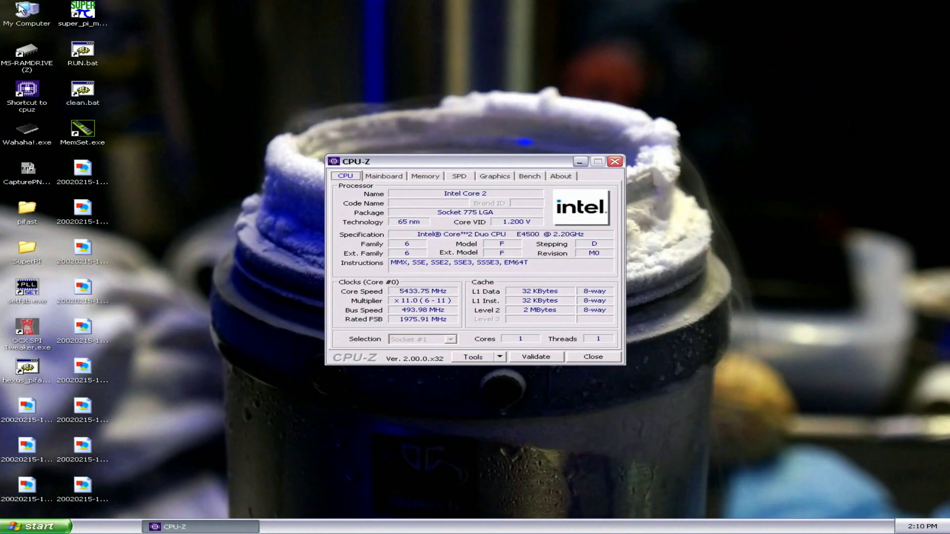
Check the saved validation files in the CPU-Z folder on drive D, and close the folder.
double_click(22, 10)
double_click(193, 185)
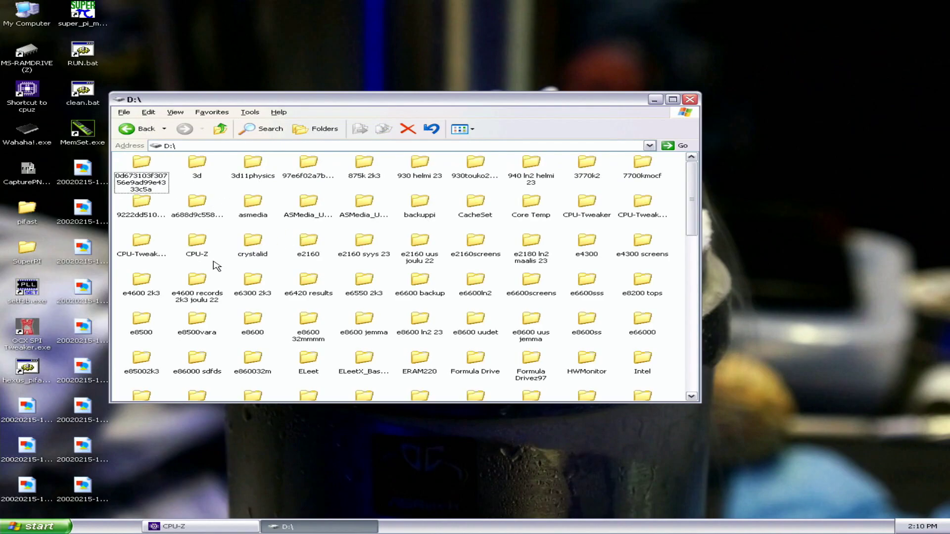
double_click(197, 251)
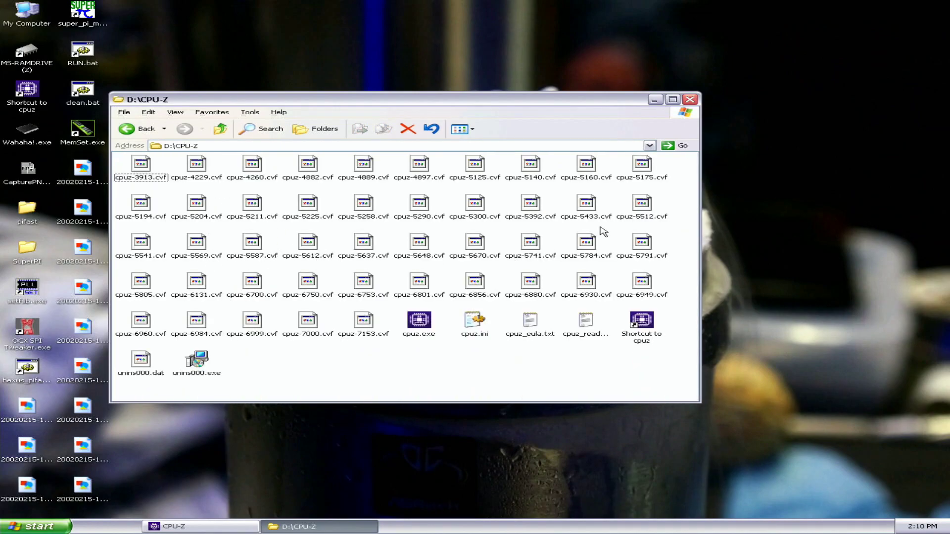
left_click(690, 100)
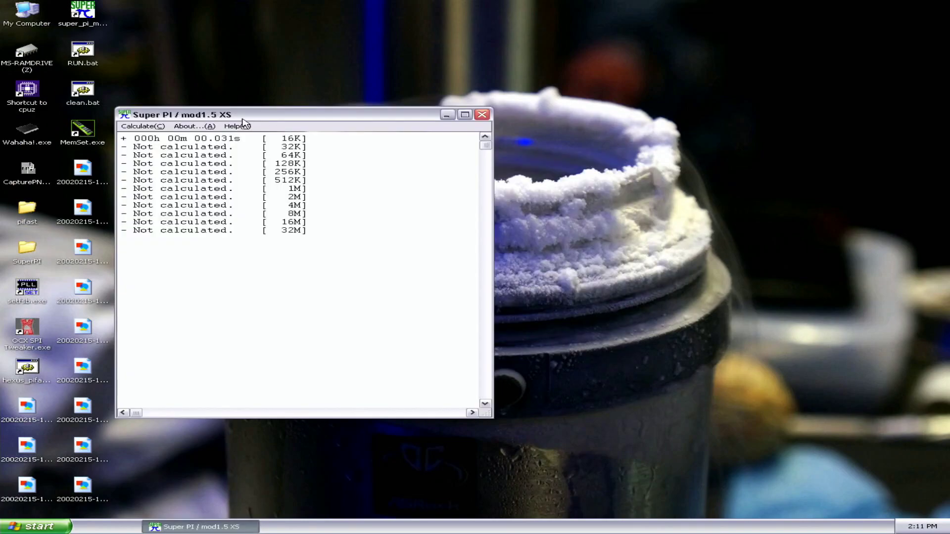
Run the 16K-digit calculation in the repositioned Super PI window, and shrink that window to its minimum size.
left_click_drag(246, 118, 607, 20)
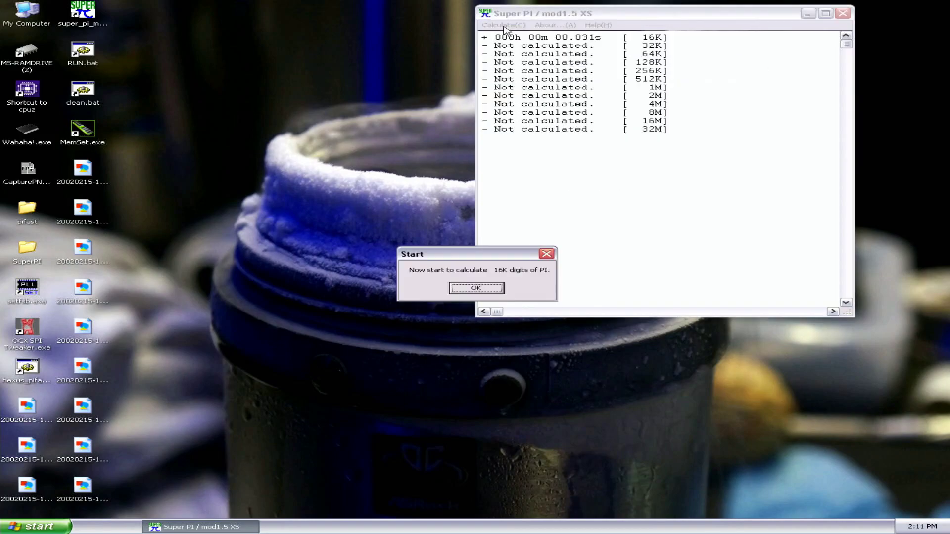
key("Return")
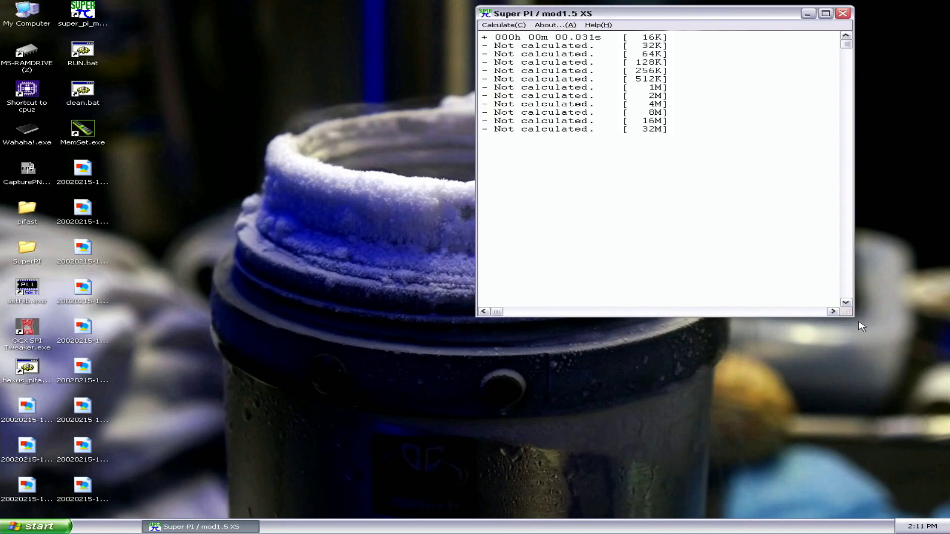
left_click(854, 324)
left_click_drag(852, 320, 482, 5)
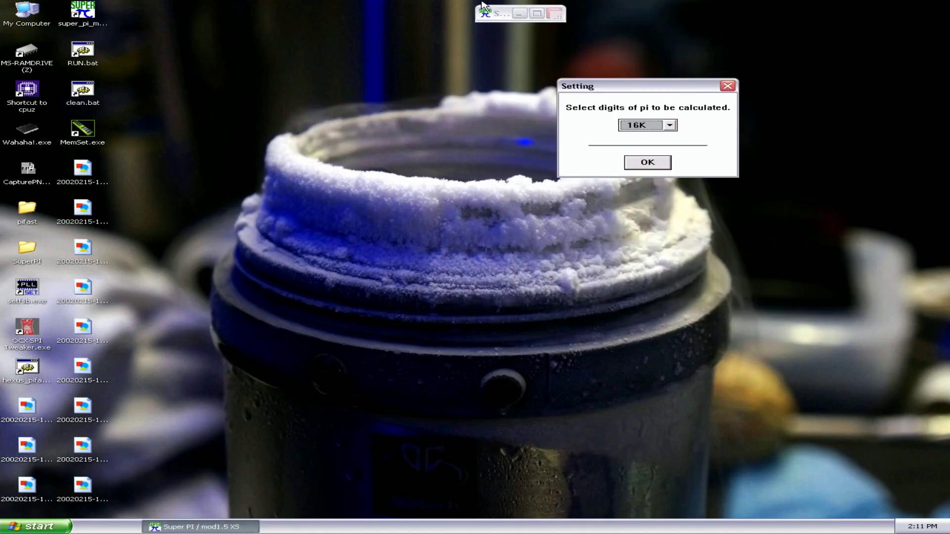
Set the Super PI calculation to 1M digits of pi.
key("Down")
key("Down")
key("Down")
key("Return")
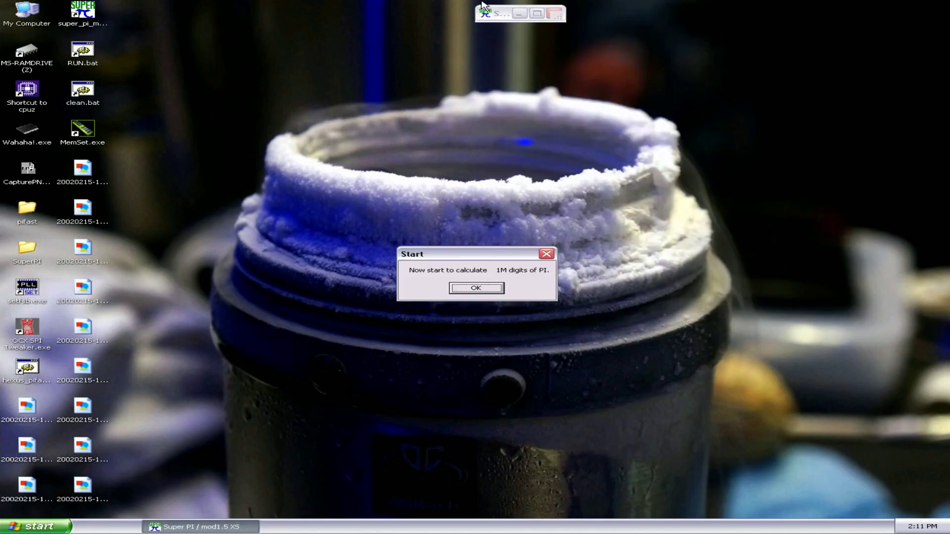
Change the priority of super_pi_mod.exe in Task Manager and start the 1M-digit calculation, closing Task Manager.
right_click(581, 527)
left_click(601, 506)
left_click(643, 320)
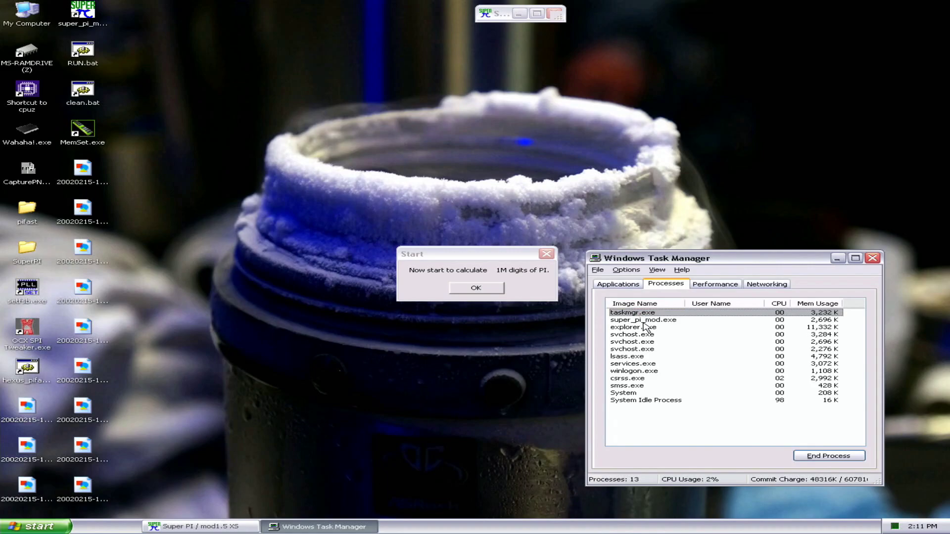
right_click(644, 321)
mouse_move(705, 361)
left_click(762, 360)
left_click(456, 309)
left_click(872, 257)
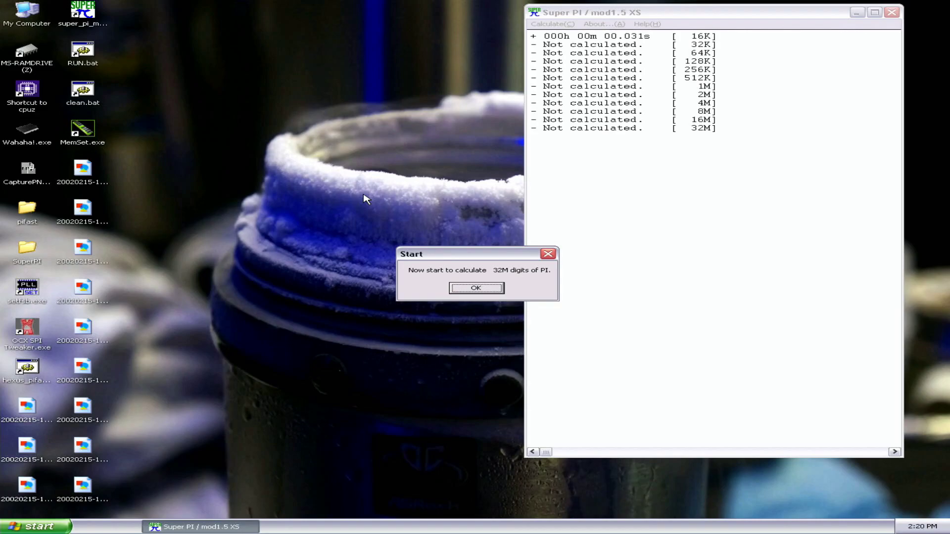
Start the 32M-digit pi calculation in Super PI.
key("Return")
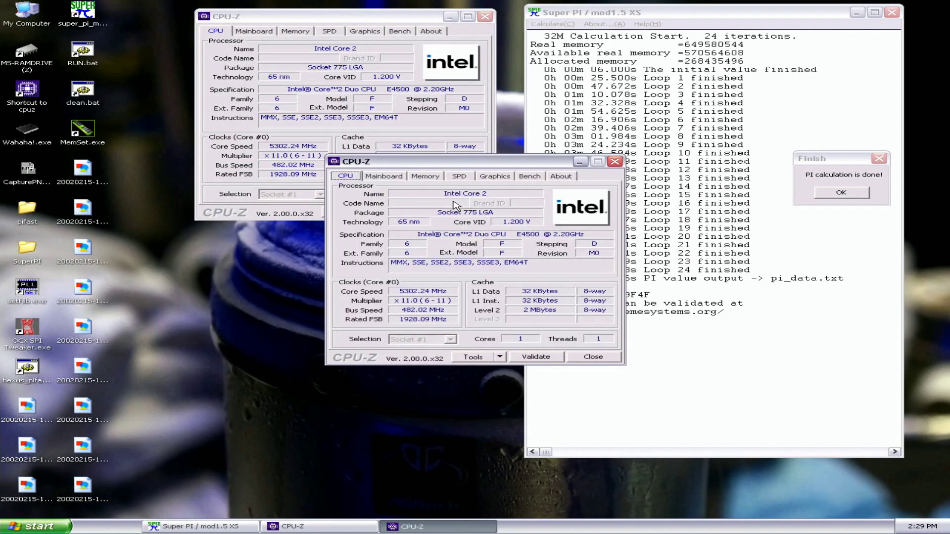
Show Memory in the second CPU-Z window, place it below the CPU one, and capture the 32M Super PI result with CapturePNG2.
left_click(425, 176)
left_click_drag(435, 161, 298, 257)
left_click(28, 171)
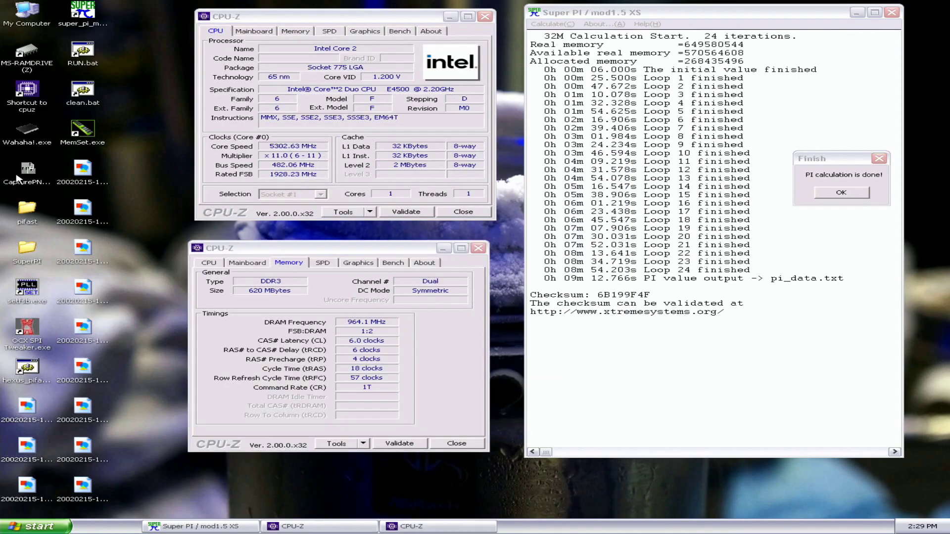
Open a third CPU-Z window with the Mainboard details over the lower Super PI area, and capture the screen repeatedly with CapturePNG2.
left_click(23, 98)
double_click(22, 98)
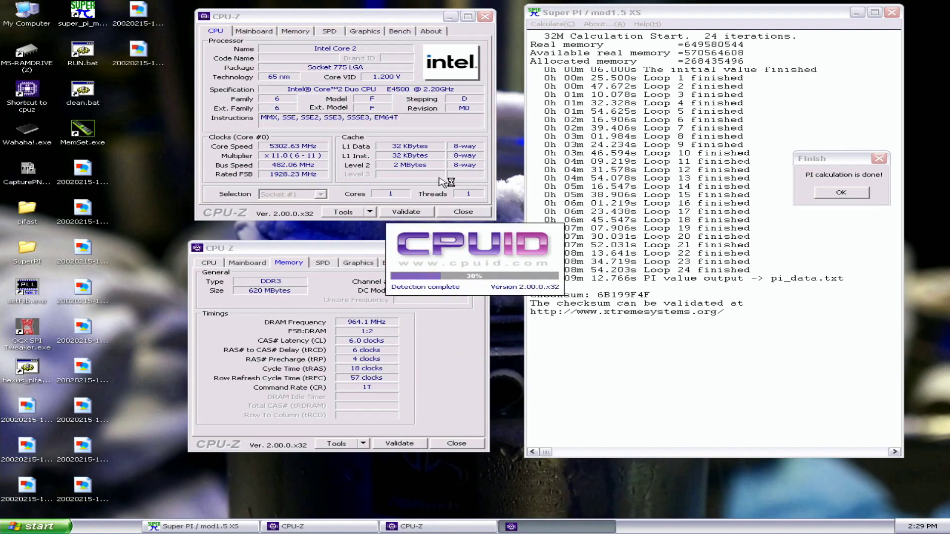
left_click(402, 176)
left_click_drag(412, 164, 613, 331)
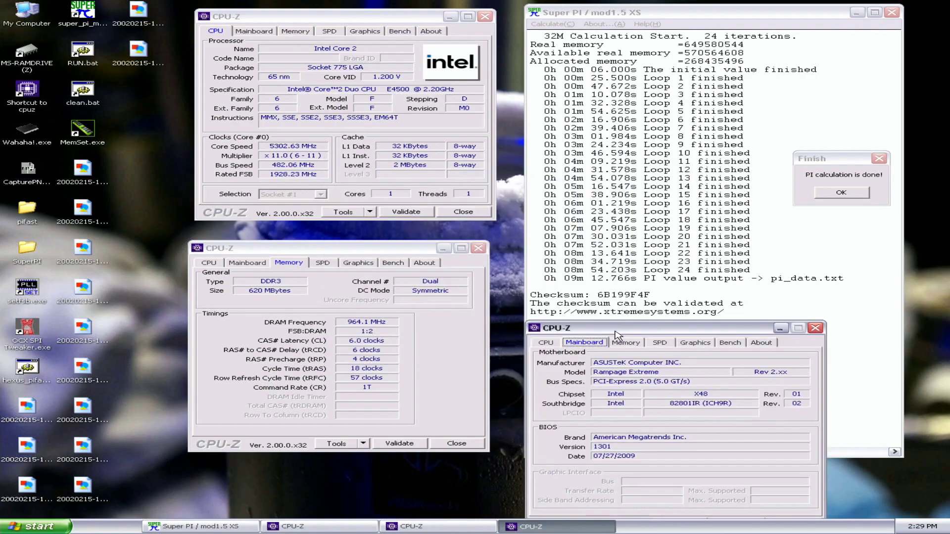
left_click(28, 173)
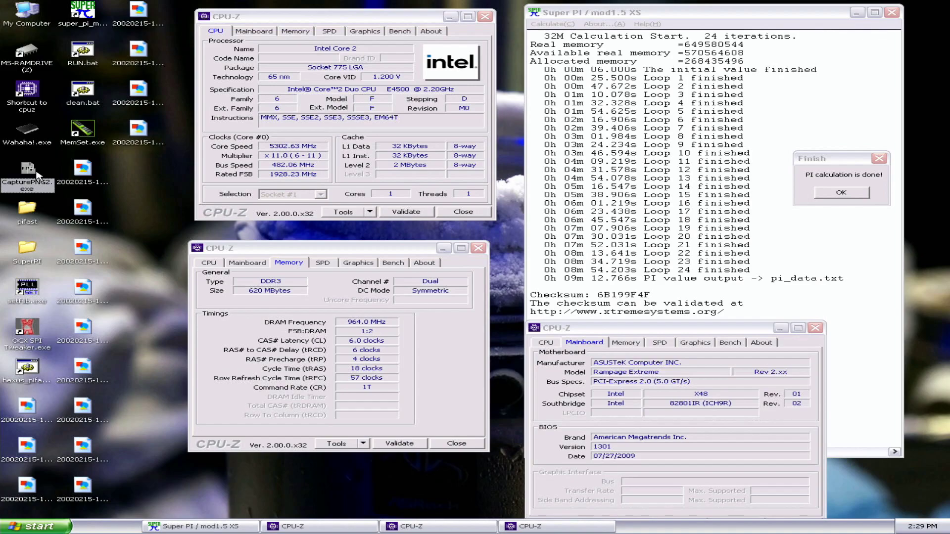
double_click(38, 175)
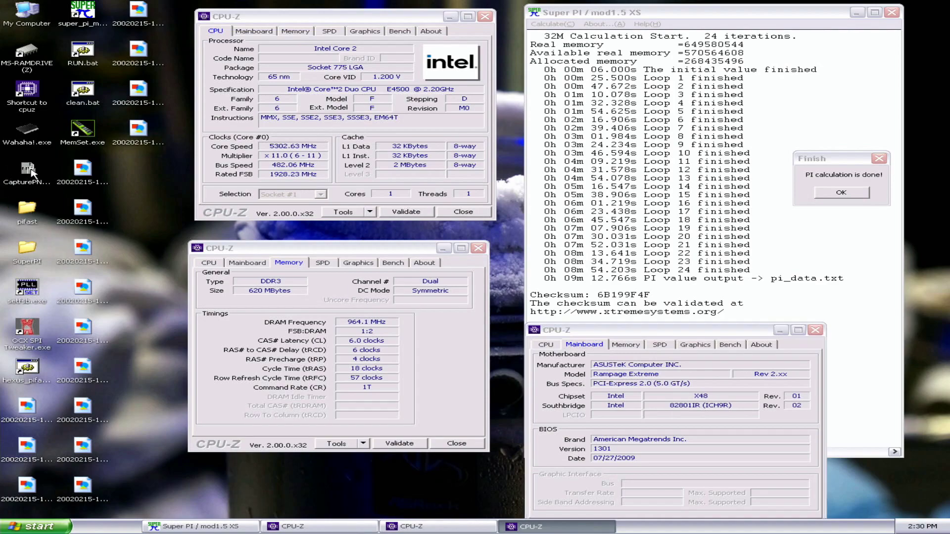
left_click(29, 170)
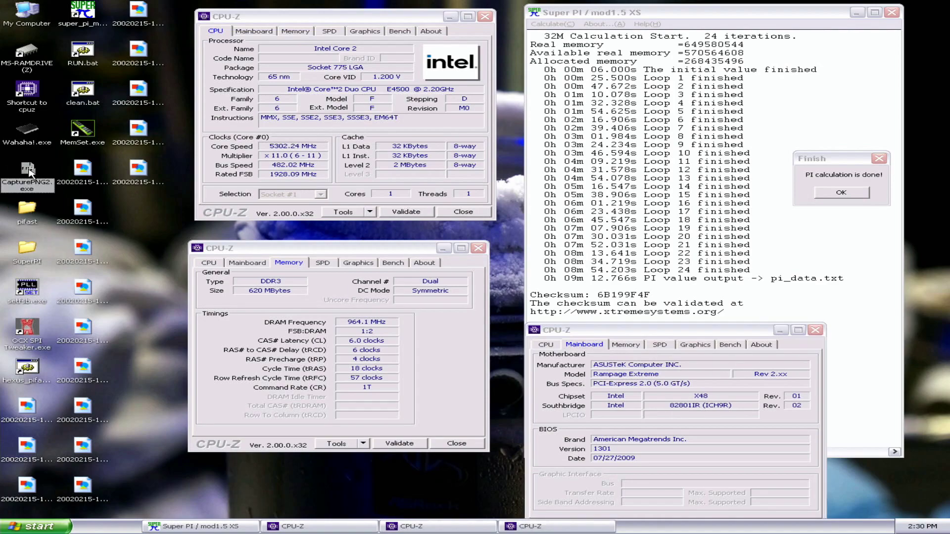